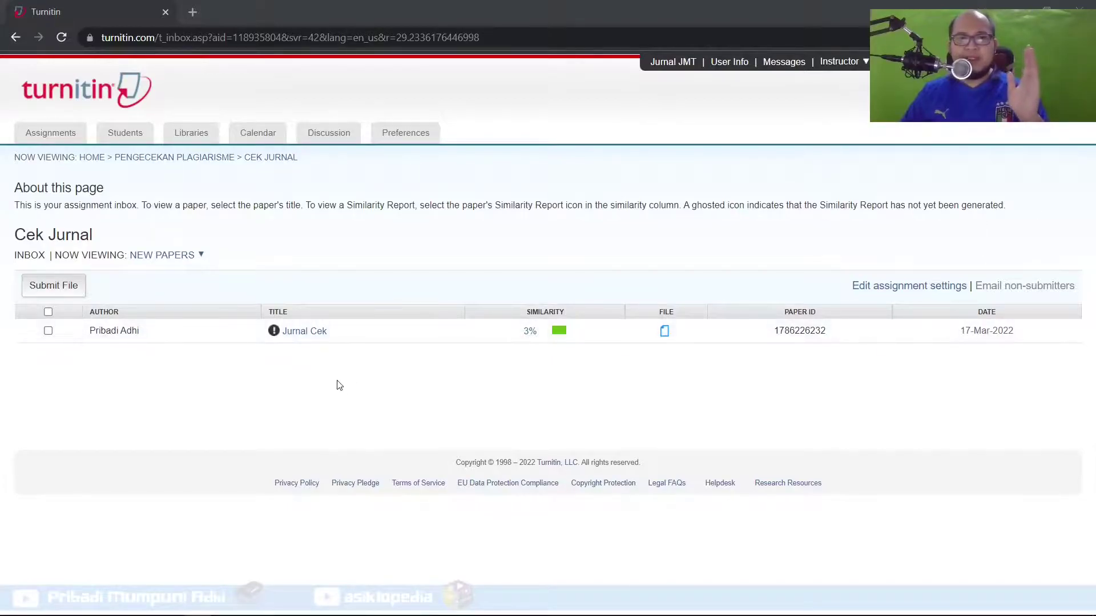
Go back to the instructor homepage via the HOME breadcrumb
{"action": "left_click", "coordinate": [102, 161]}
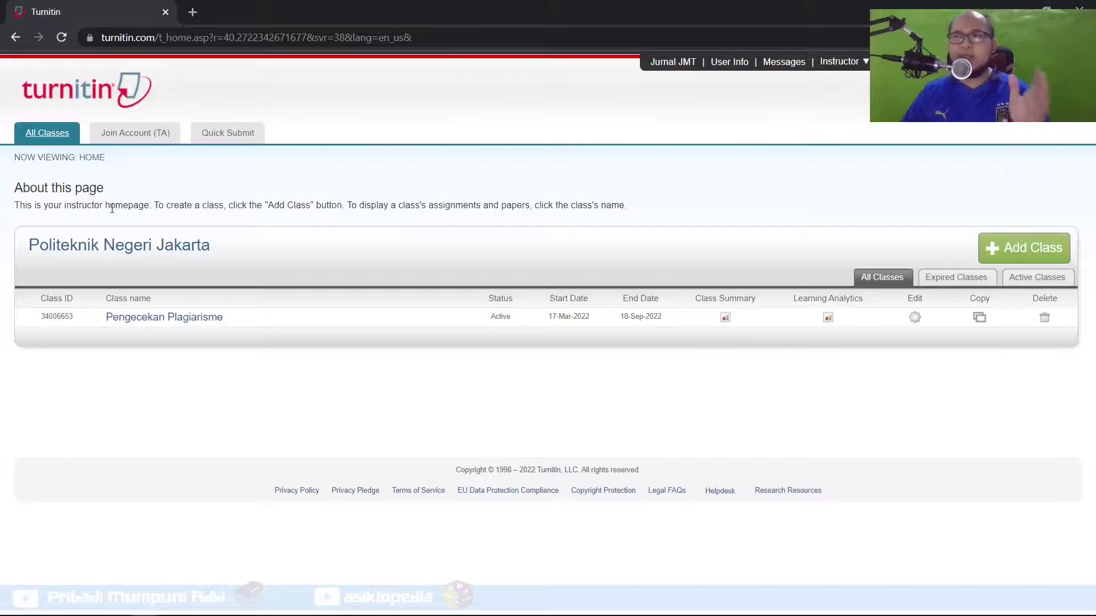
Open the Pengecekan Plagiarisme class, view the Cek Jurnal assignment, and start a file submission
{"action": "left_click", "coordinate": [143, 321]}
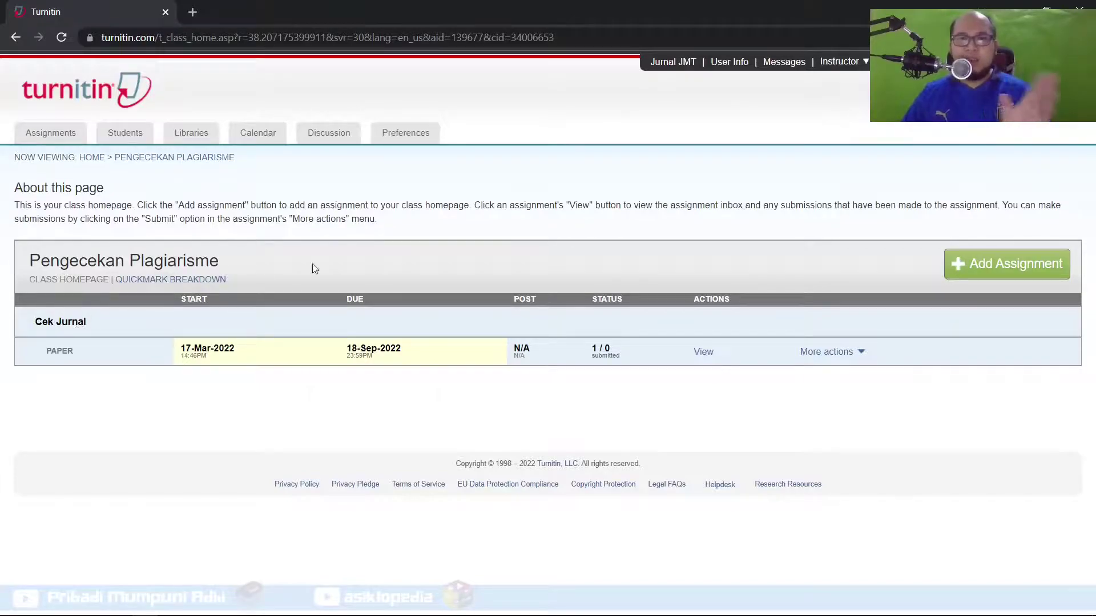
{"action": "left_click", "coordinate": [703, 352]}
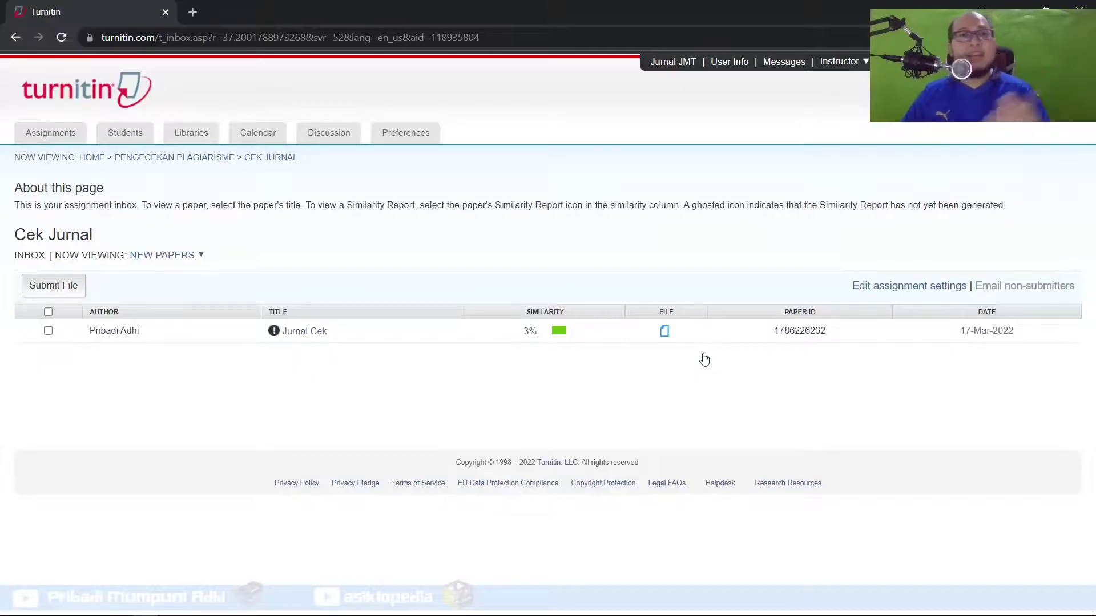
{"action": "left_click", "coordinate": [64, 286]}
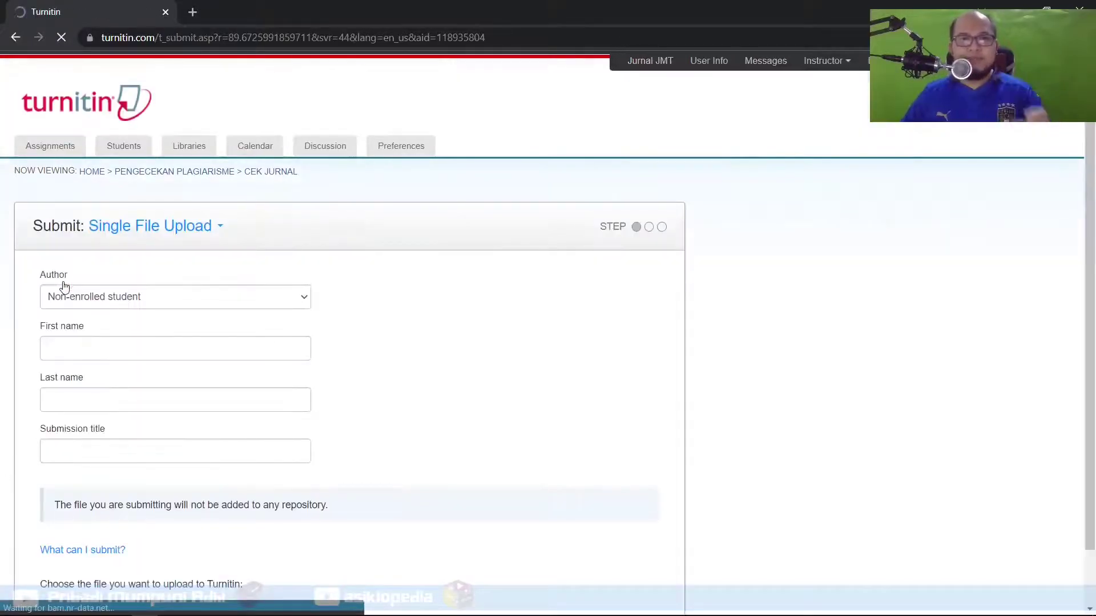
Enter the author's first and last name and the submission title 'tes plagiarisme'
{"action": "left_click", "coordinate": [235, 349]}
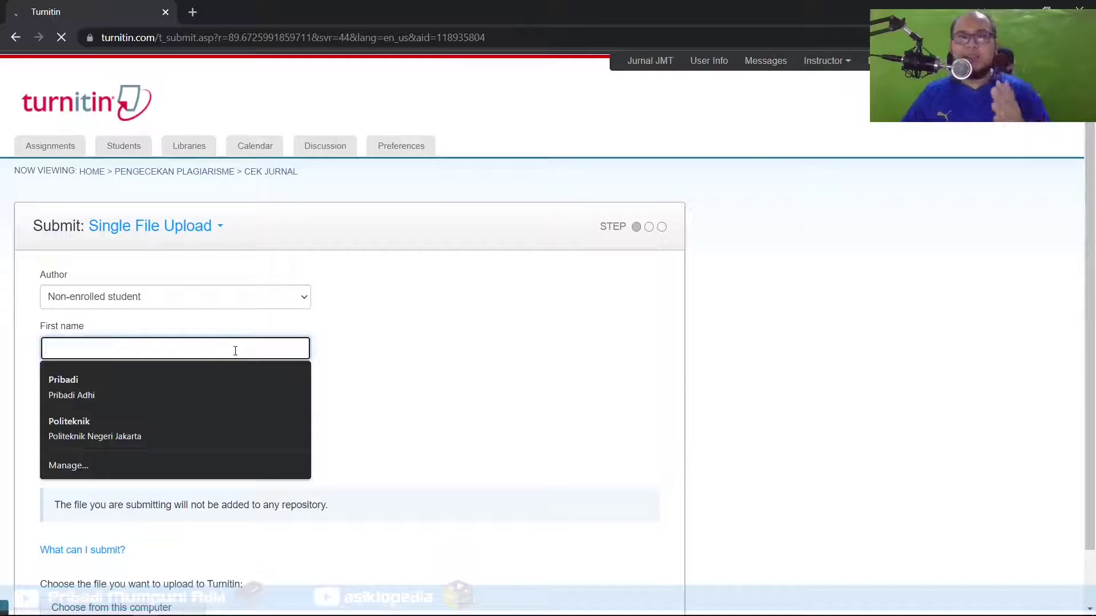
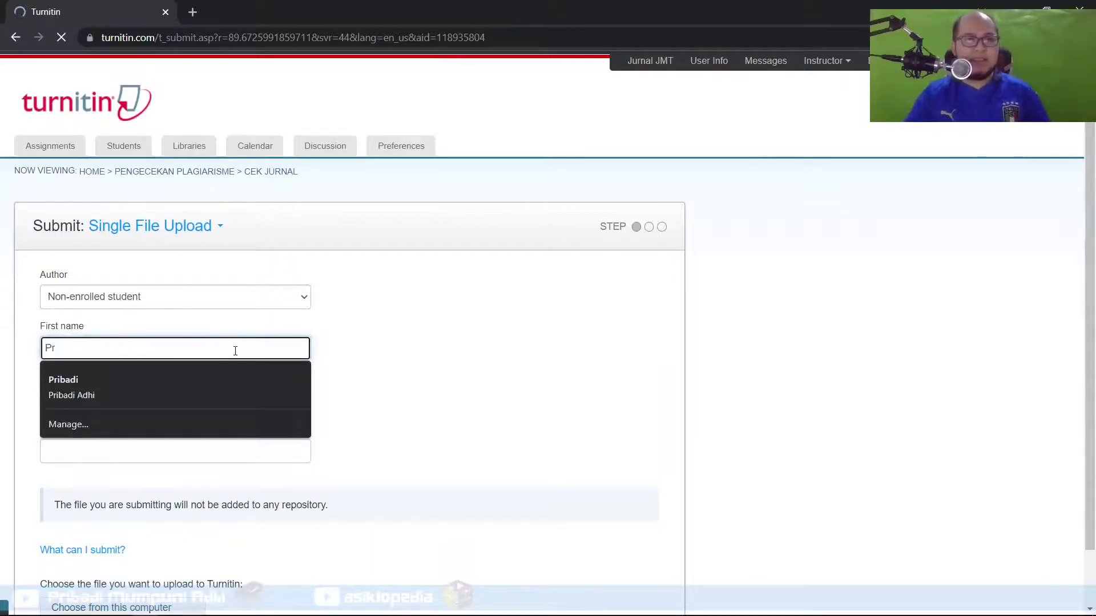
{"action": "key", "text": "Tab"}
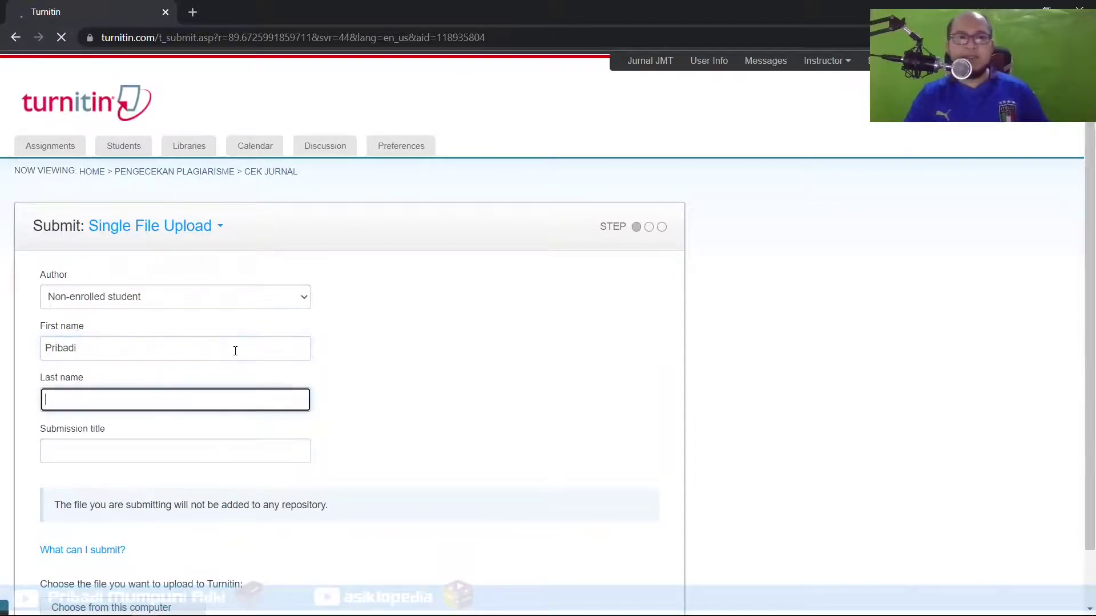
{"action": "key", "text": "Tab"}
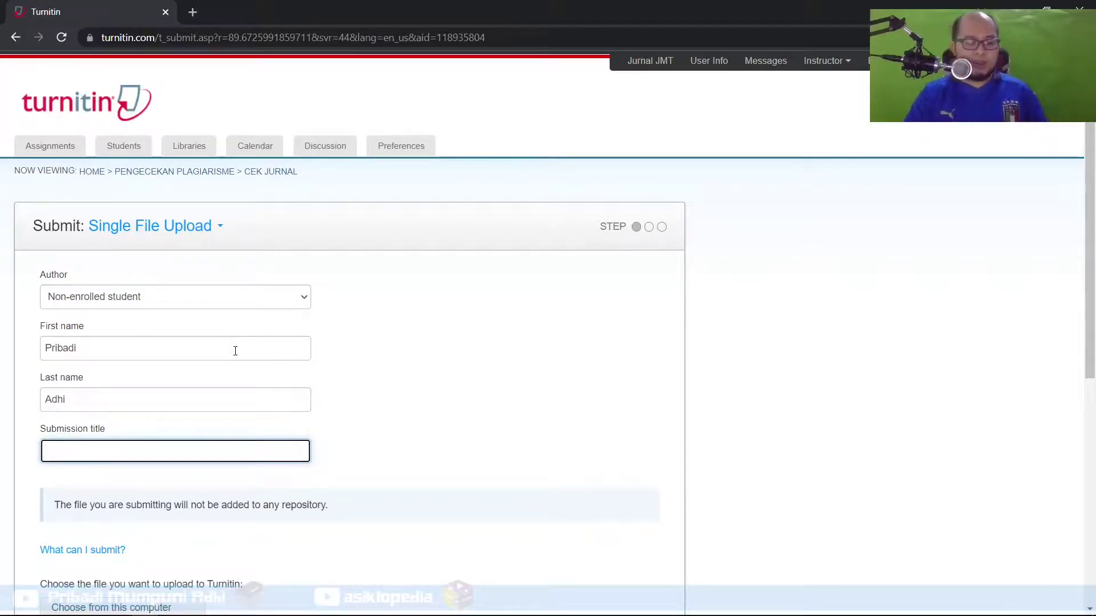
{"action": "type", "text": "tes plagiarisme"}
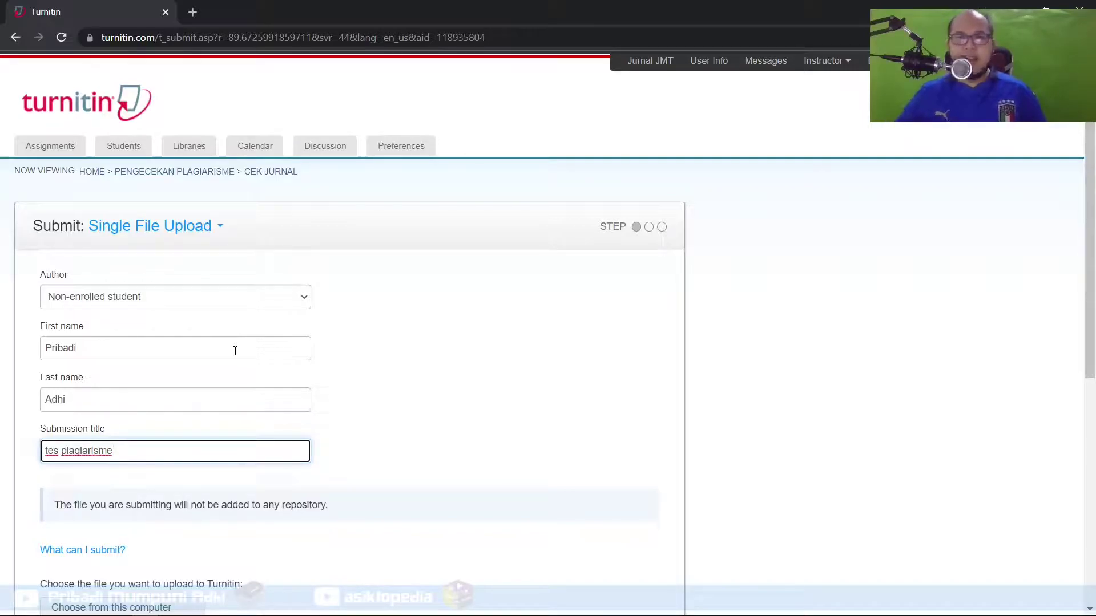
{"action": "scroll", "coordinate": [235, 350], "scroll_direction": "down", "scroll_amount": 5}
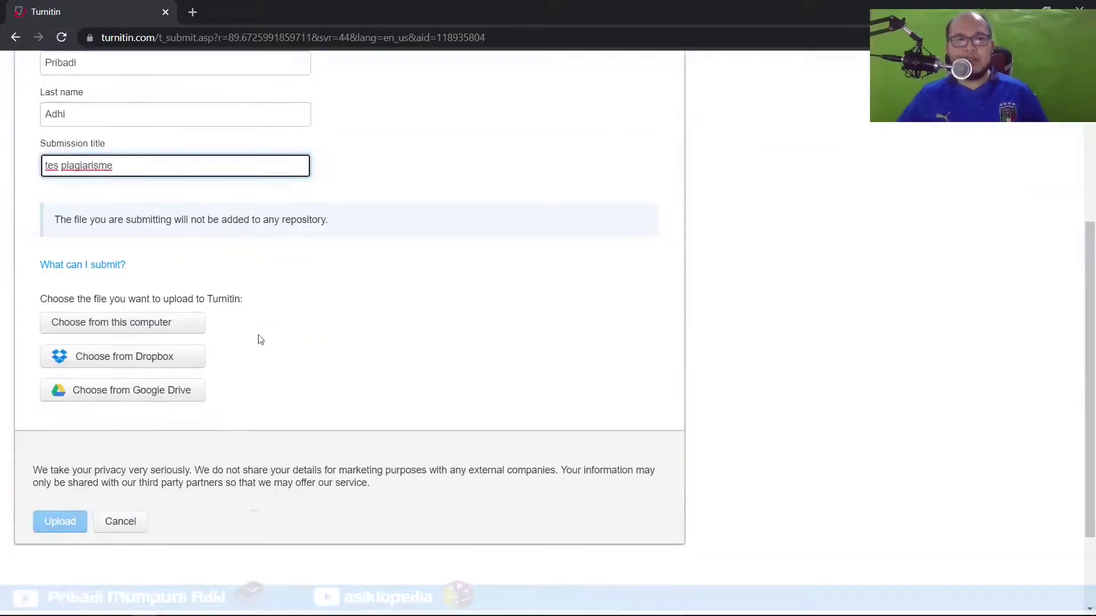
Choose, upload and confirm the oxygen-sensor journal PDF, then return to the Cek Jurnal inbox
{"action": "left_click", "coordinate": [175, 326]}
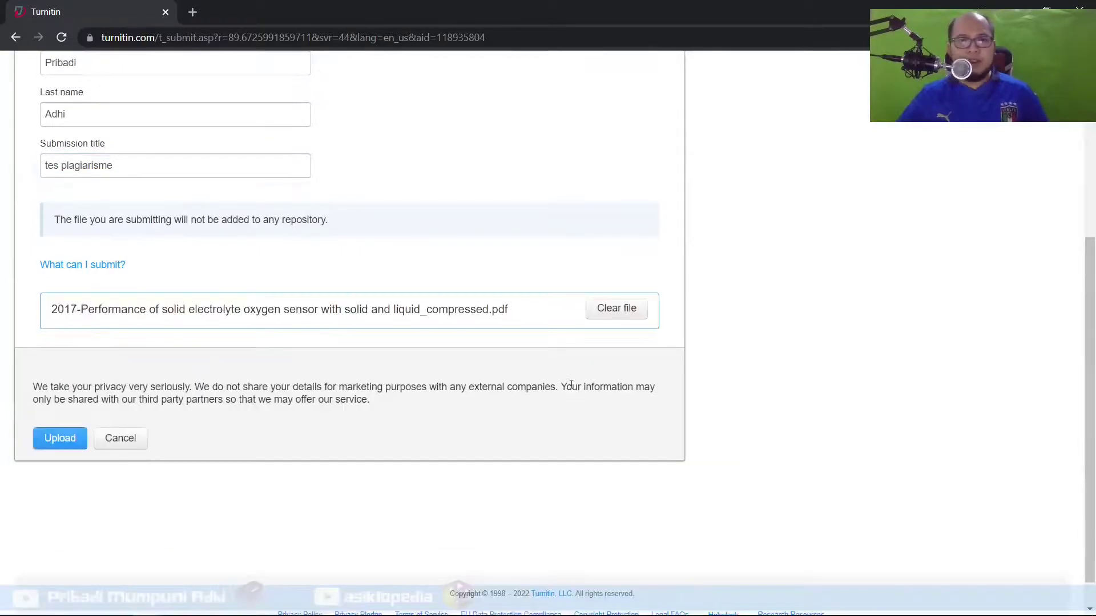
{"action": "left_click", "coordinate": [59, 442]}
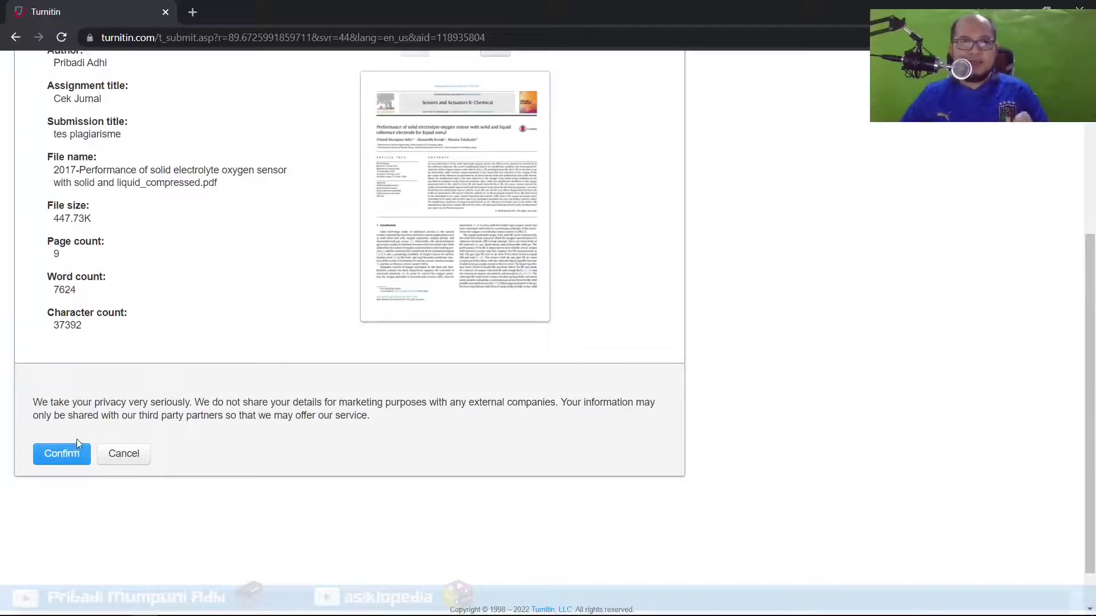
{"action": "left_click", "coordinate": [67, 455]}
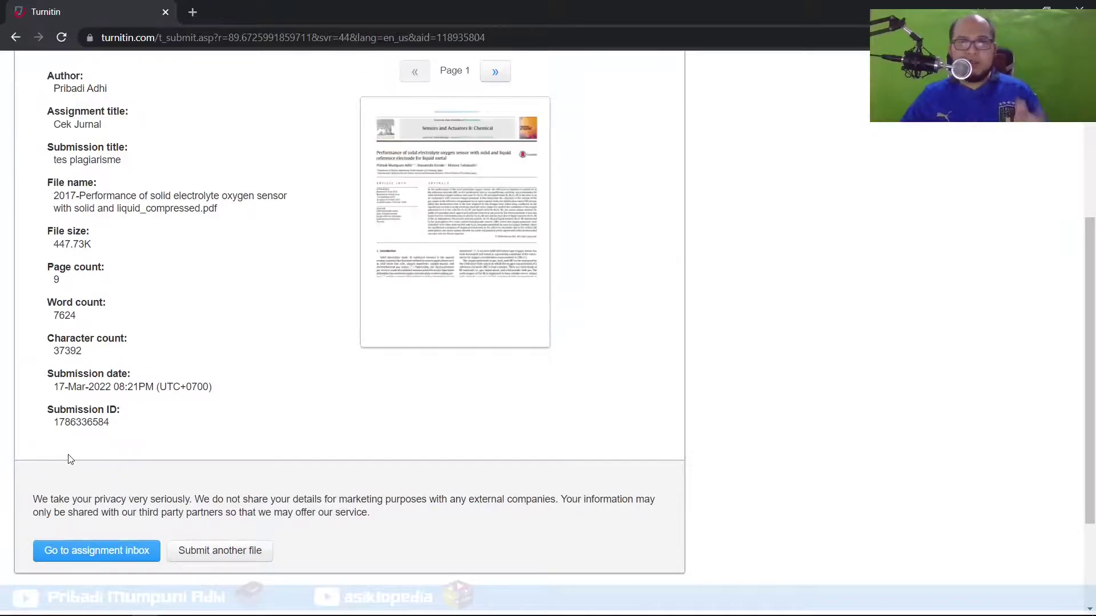
{"action": "scroll", "coordinate": [70, 463], "scroll_direction": "down", "scroll_amount": 1}
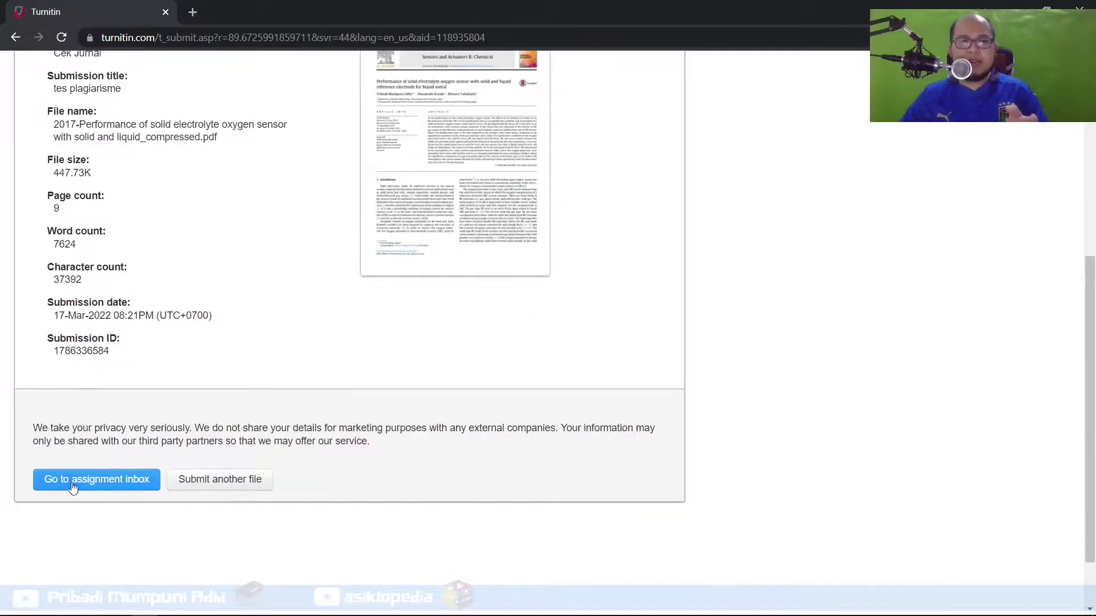
{"action": "left_click", "coordinate": [73, 481]}
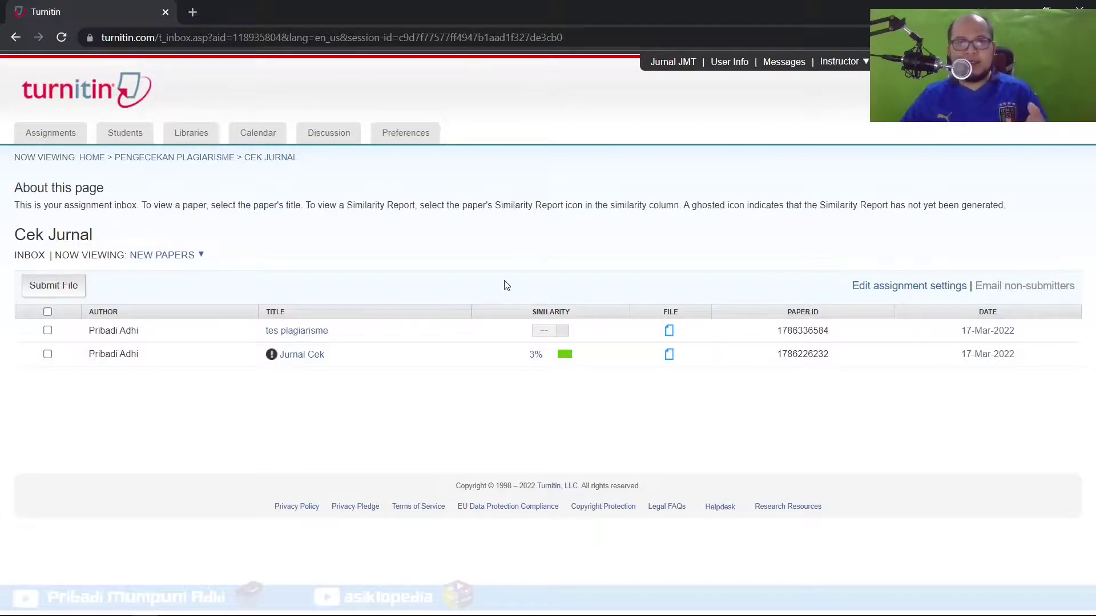
Reload the Cek Jurnal inbox to update the tes plagiarisme similarity score
{"action": "left_click", "coordinate": [62, 37]}
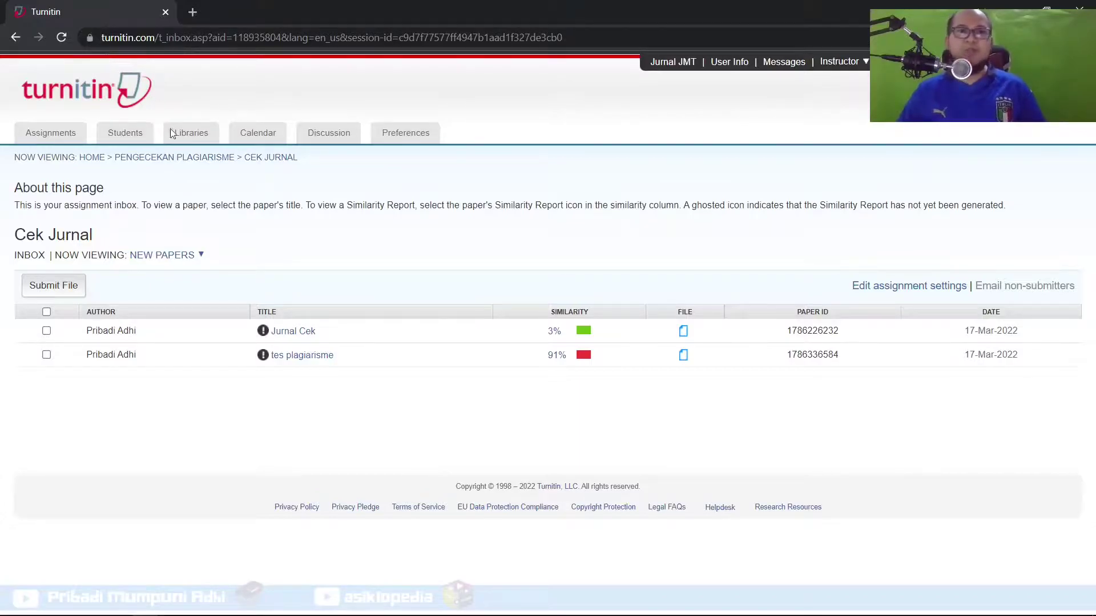
Open the tes plagiarisme similarity report full-screen and view the top 86% source's original article
{"action": "left_click", "coordinate": [582, 356]}
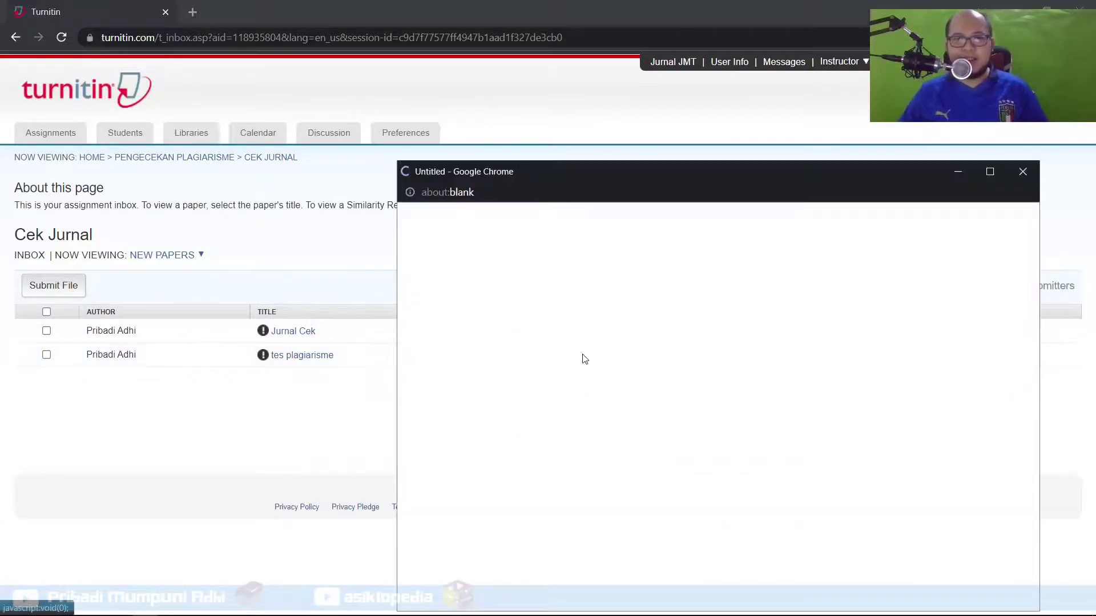
{"action": "left_click", "coordinate": [990, 171]}
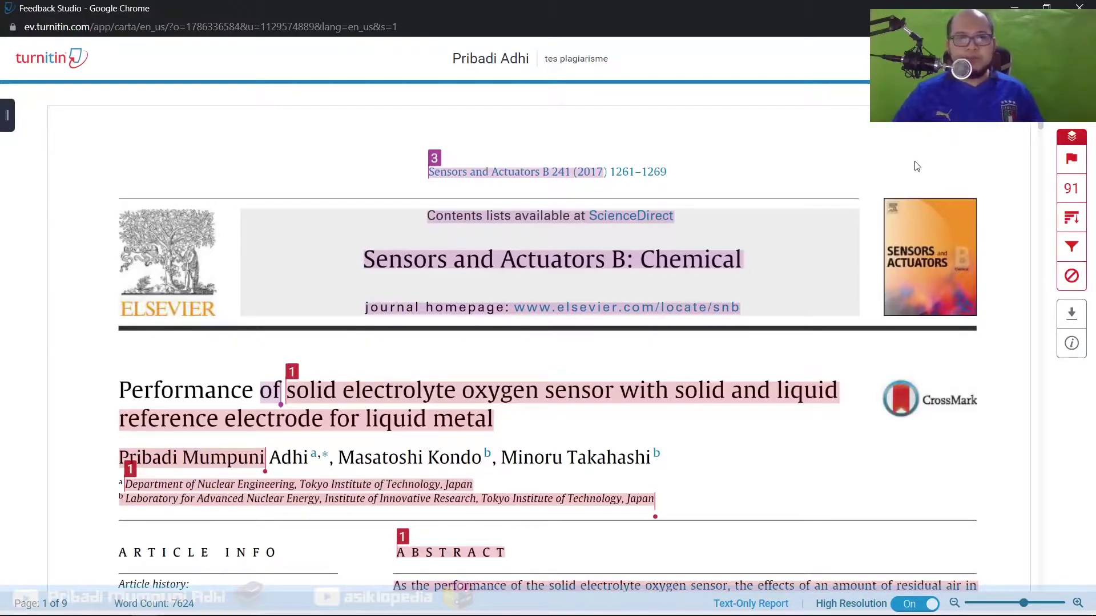
{"action": "left_click", "coordinate": [1069, 191]}
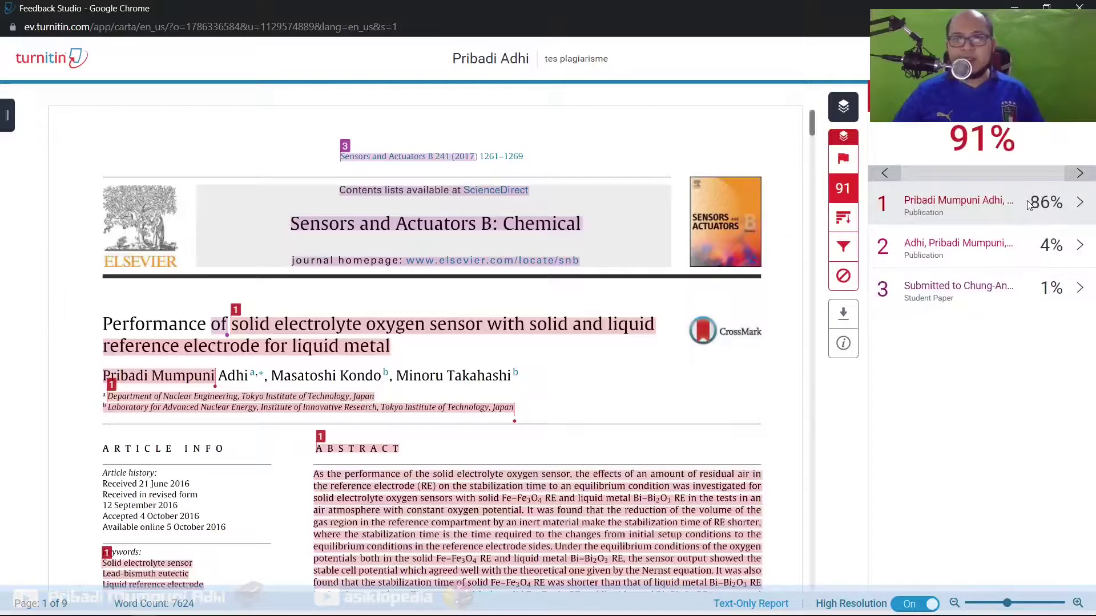
{"action": "left_click", "coordinate": [949, 207]}
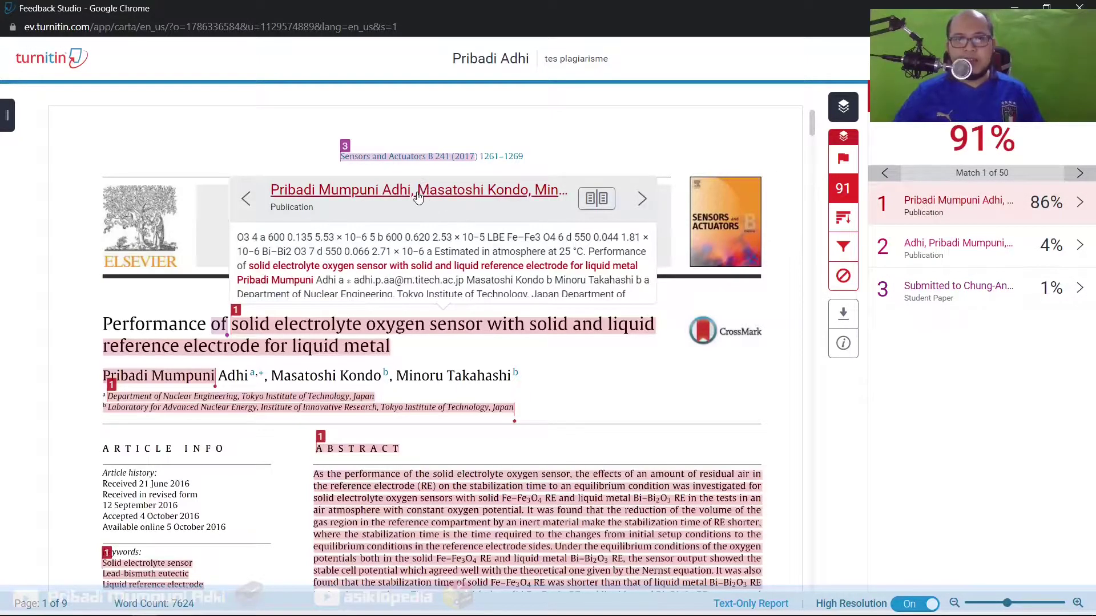
{"action": "left_click", "coordinate": [419, 194]}
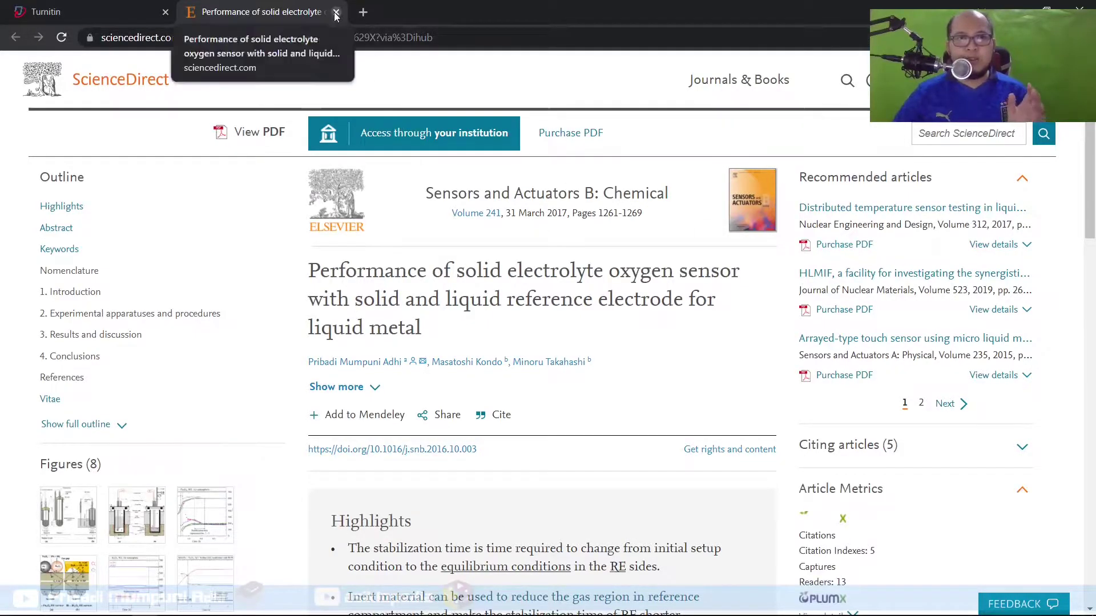
Open the 4% source's ScienceDirect article, then return to the report at the 86% match
{"action": "left_click", "coordinate": [1040, 7]}
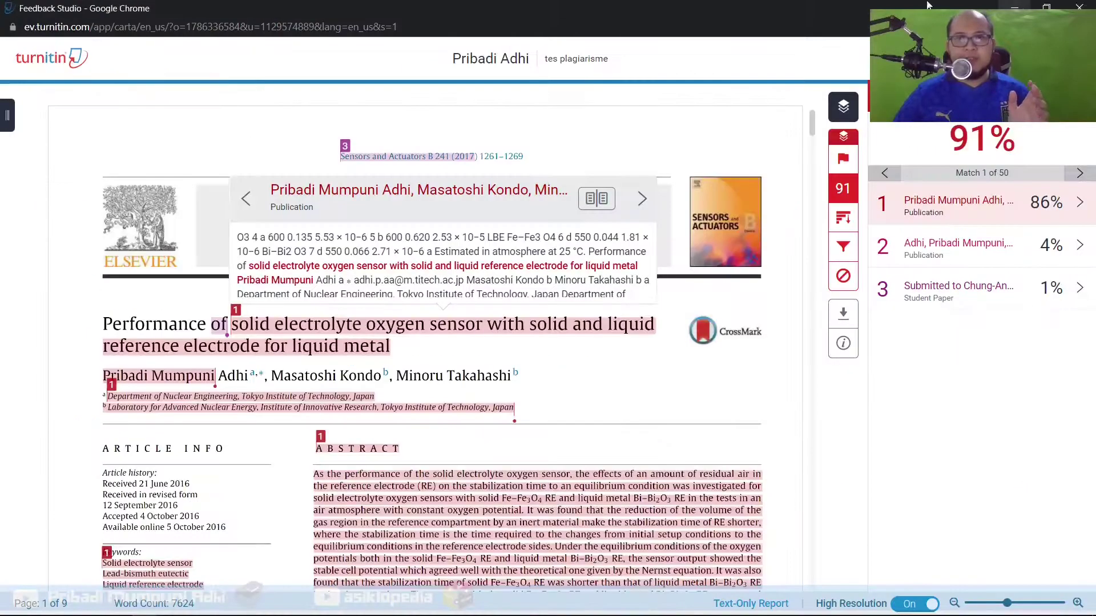
{"action": "left_click", "coordinate": [974, 245]}
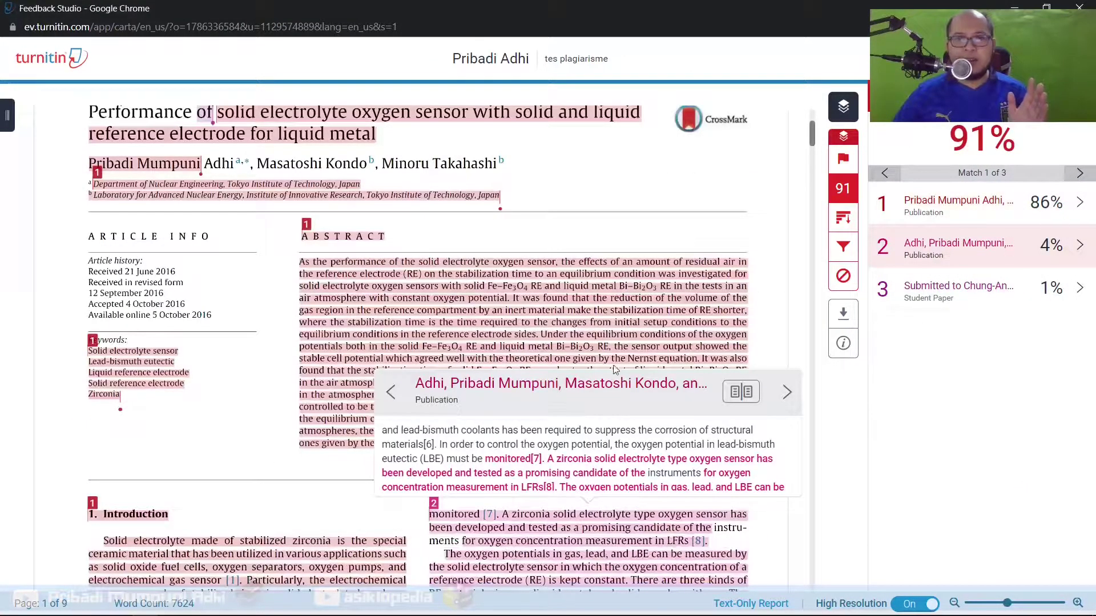
{"action": "left_click", "coordinate": [599, 390]}
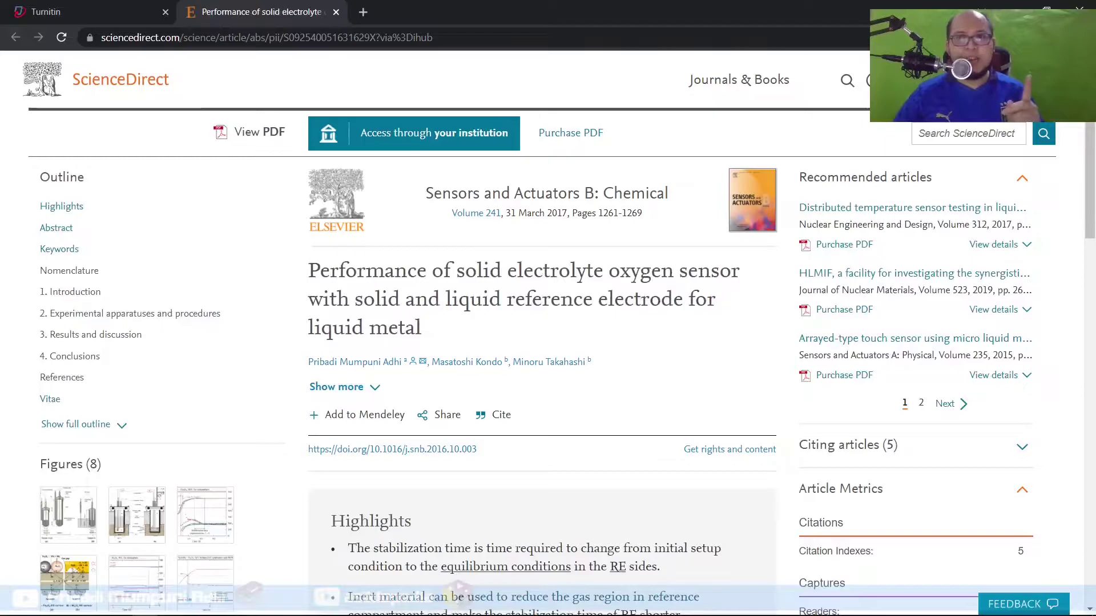
{"action": "key", "text": "alt+Tab"}
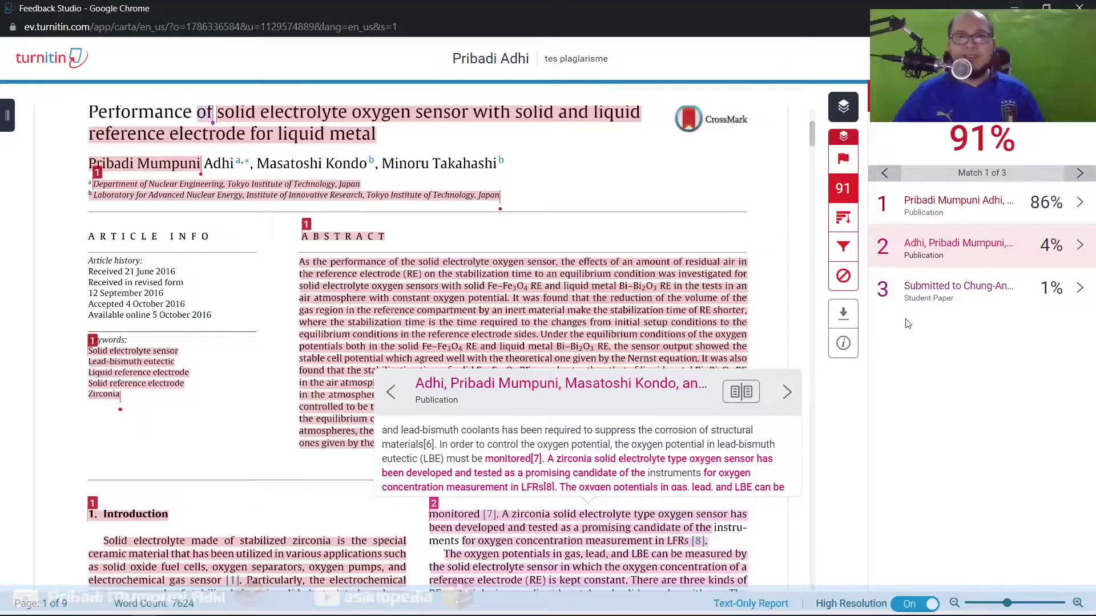
{"action": "left_click", "coordinate": [1040, 208]}
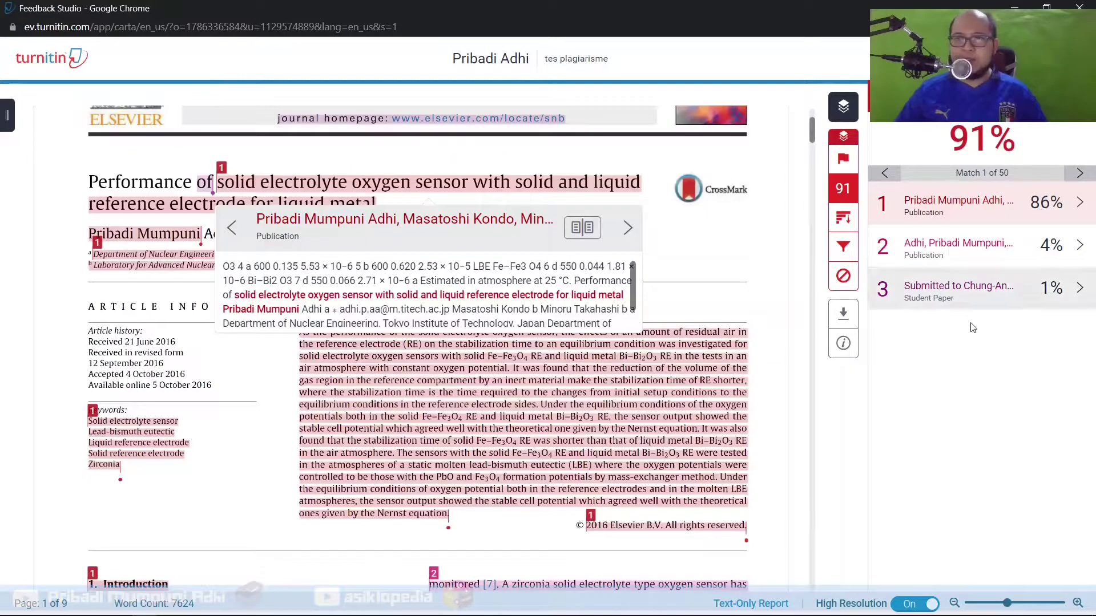
Start Exclude Sources and tick the 86%, 80%, 5%, confit.atlas.jp, cyberleninka.org and two 1% sources
{"action": "left_click", "coordinate": [1080, 205]}
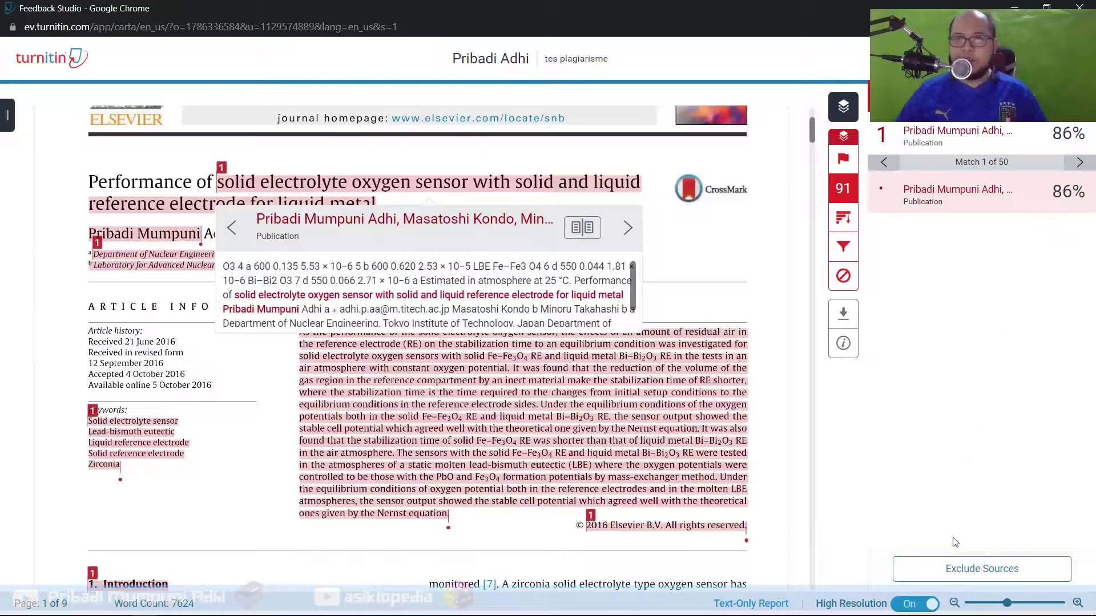
{"action": "left_click", "coordinate": [956, 569]}
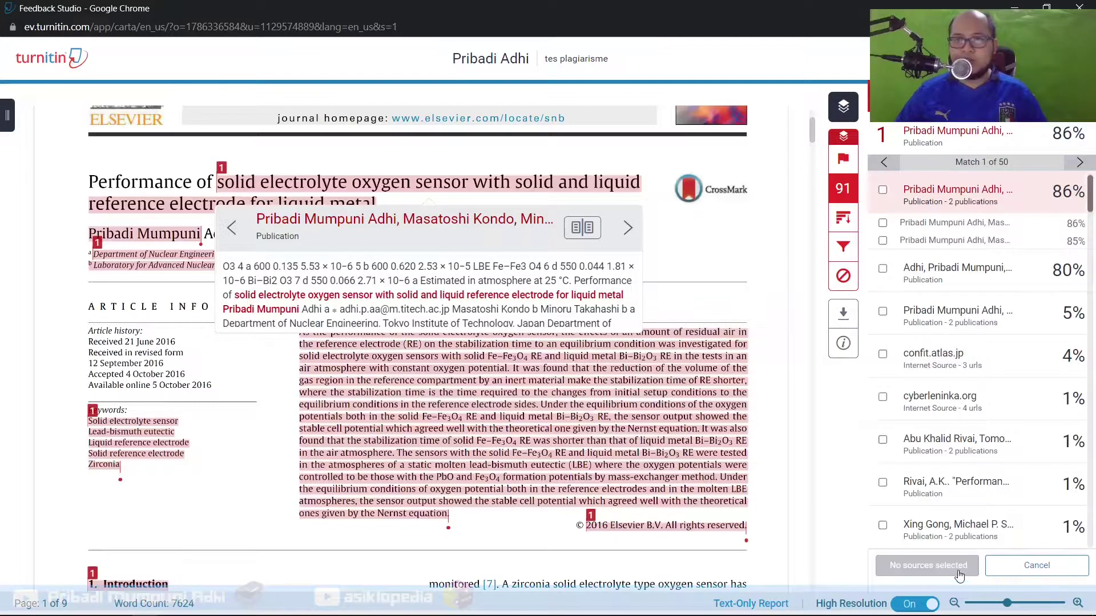
{"action": "left_click", "coordinate": [884, 189]}
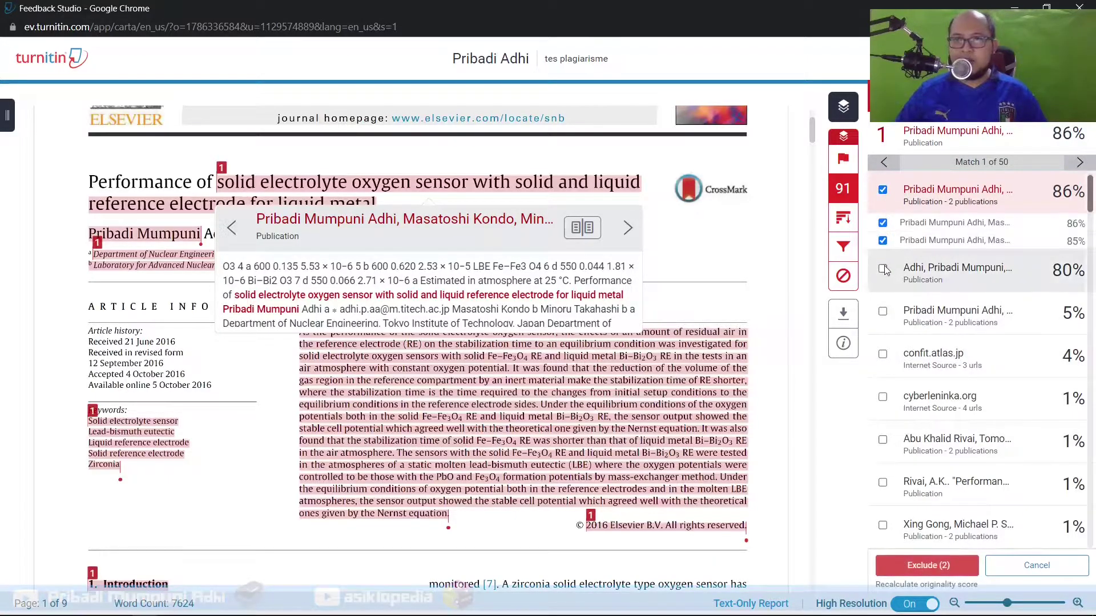
{"action": "left_click", "coordinate": [882, 312]}
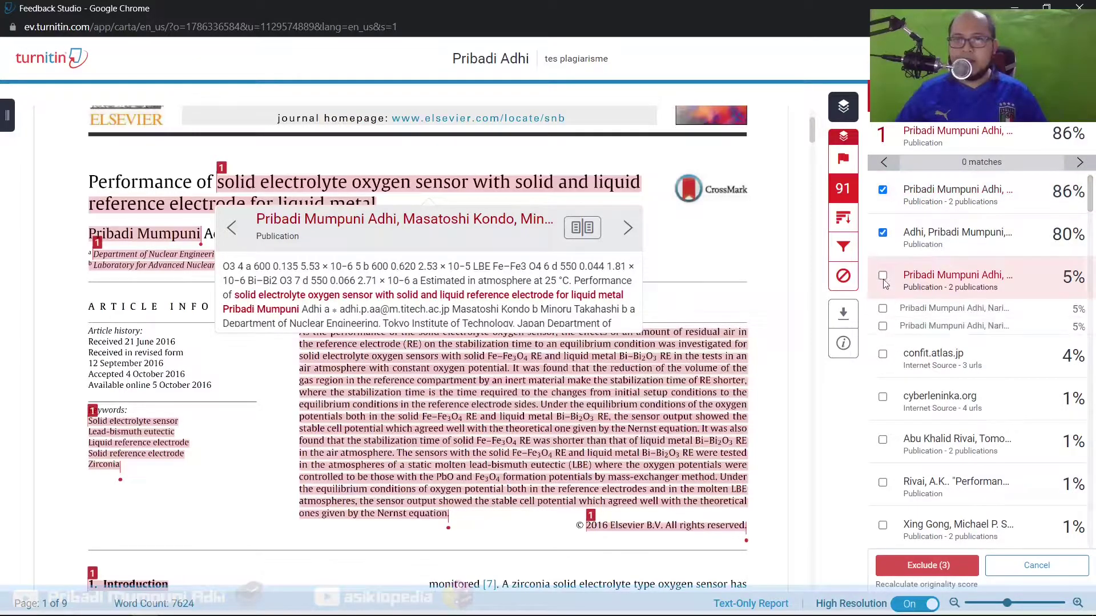
{"action": "left_click", "coordinate": [883, 354]}
{"action": "left_click", "coordinate": [882, 396]}
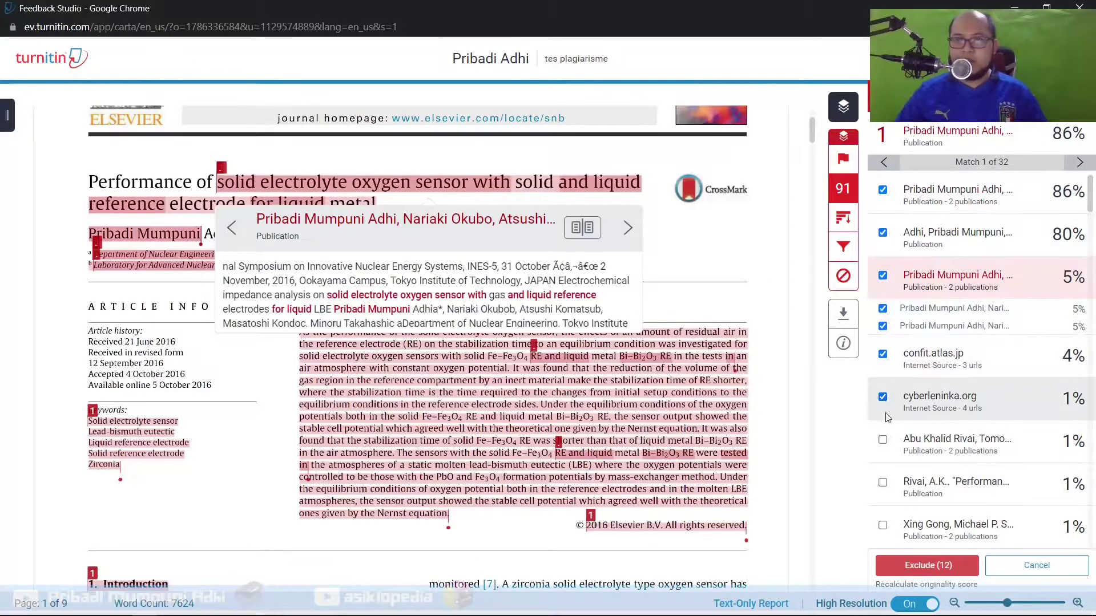
{"action": "left_click", "coordinate": [882, 441]}
{"action": "left_click", "coordinate": [883, 483]}
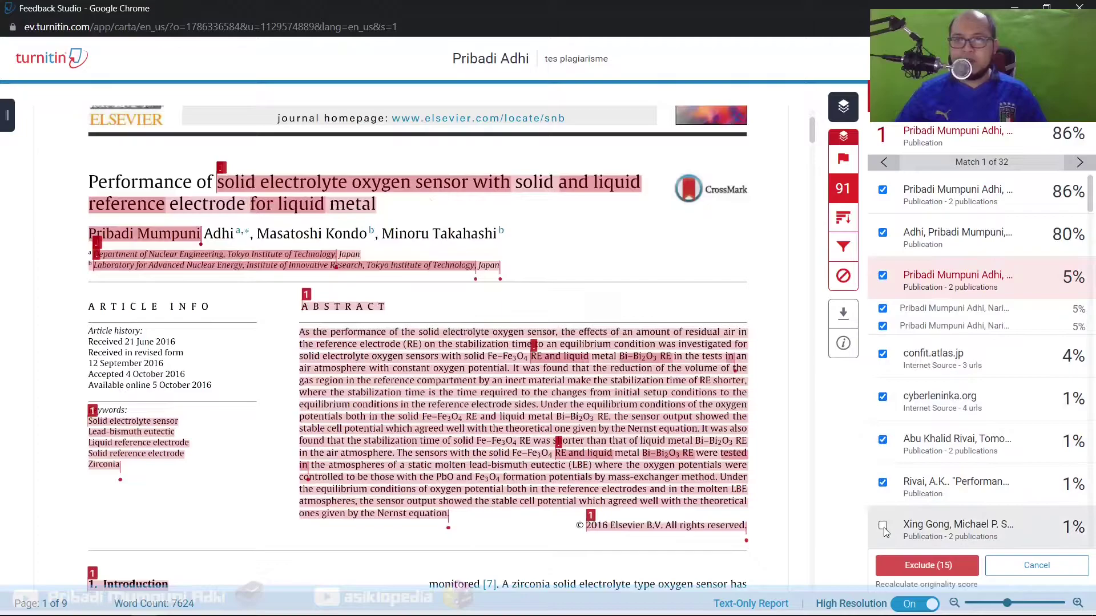
{"action": "left_click", "coordinate": [882, 525]}
Tick the further 1% publications, ijphysics.fi.itb.ac.id and doi.org for exclusion
{"action": "scroll", "coordinate": [998, 453], "scroll_direction": "down", "scroll_amount": 3}
{"action": "scroll", "coordinate": [996, 446], "scroll_direction": "down", "scroll_amount": 2}
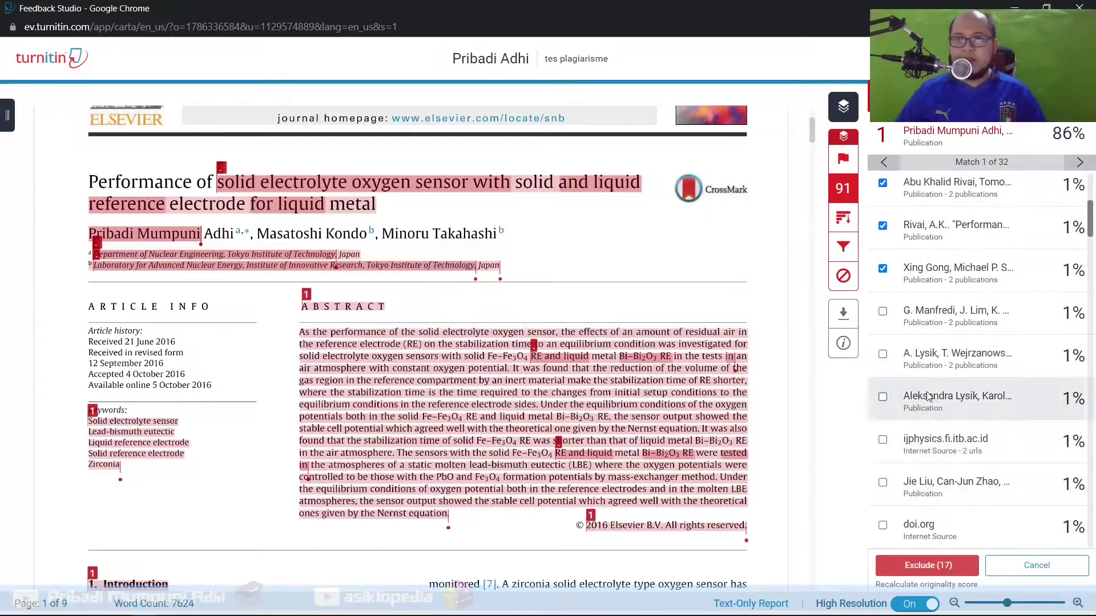
{"action": "left_click", "coordinate": [882, 311]}
{"action": "left_click", "coordinate": [883, 354]}
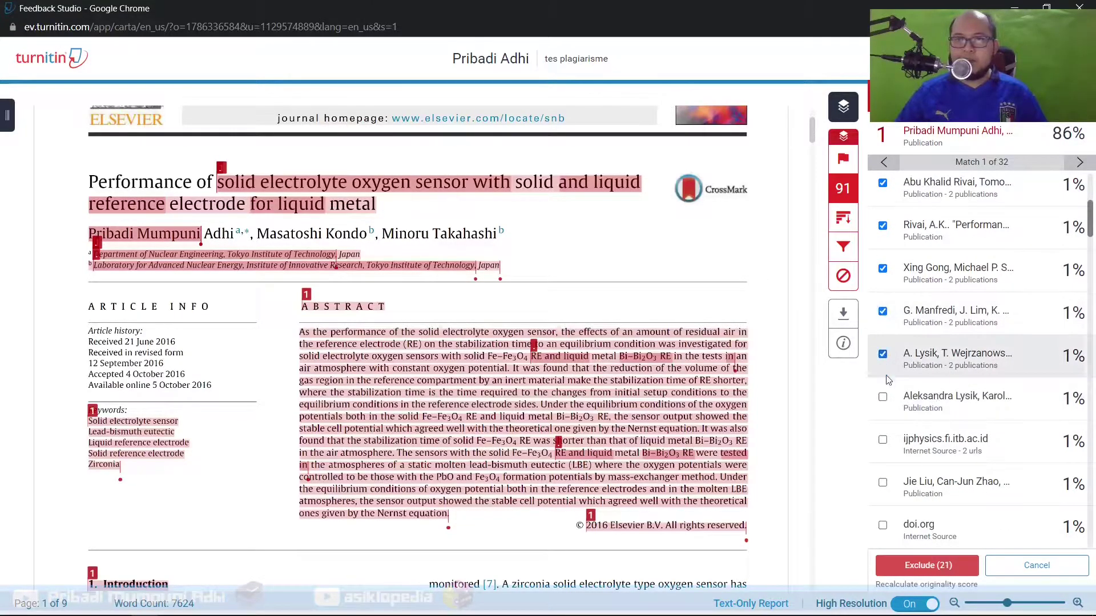
{"action": "left_click", "coordinate": [883, 396]}
{"action": "left_click", "coordinate": [882, 440]}
{"action": "left_click", "coordinate": [883, 482]}
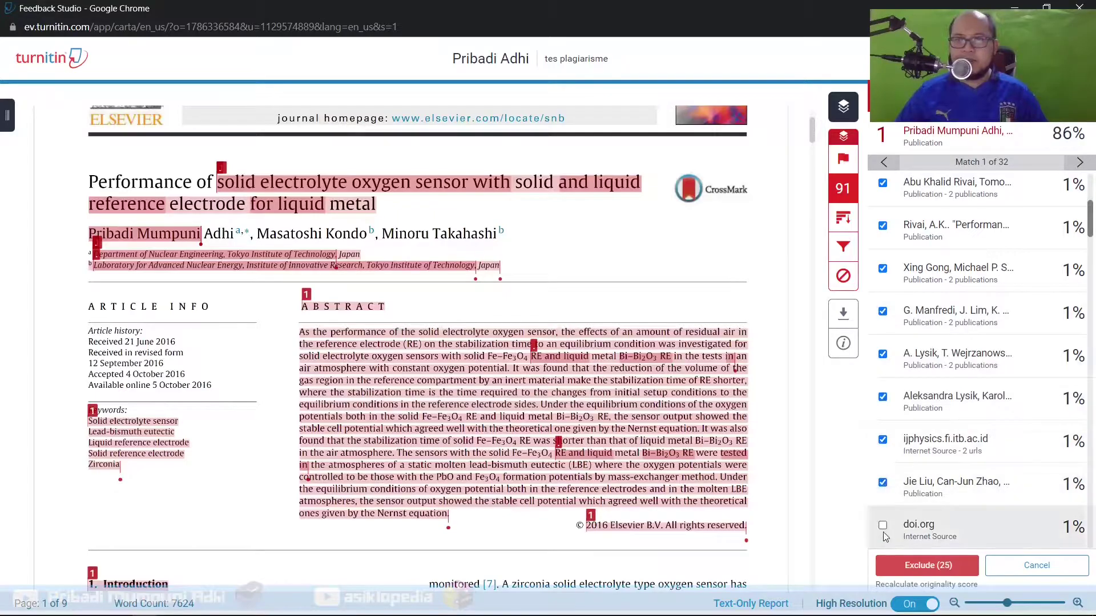
{"action": "left_click", "coordinate": [884, 526]}
{"action": "scroll", "coordinate": [883, 343], "scroll_direction": "down", "scroll_amount": 5}
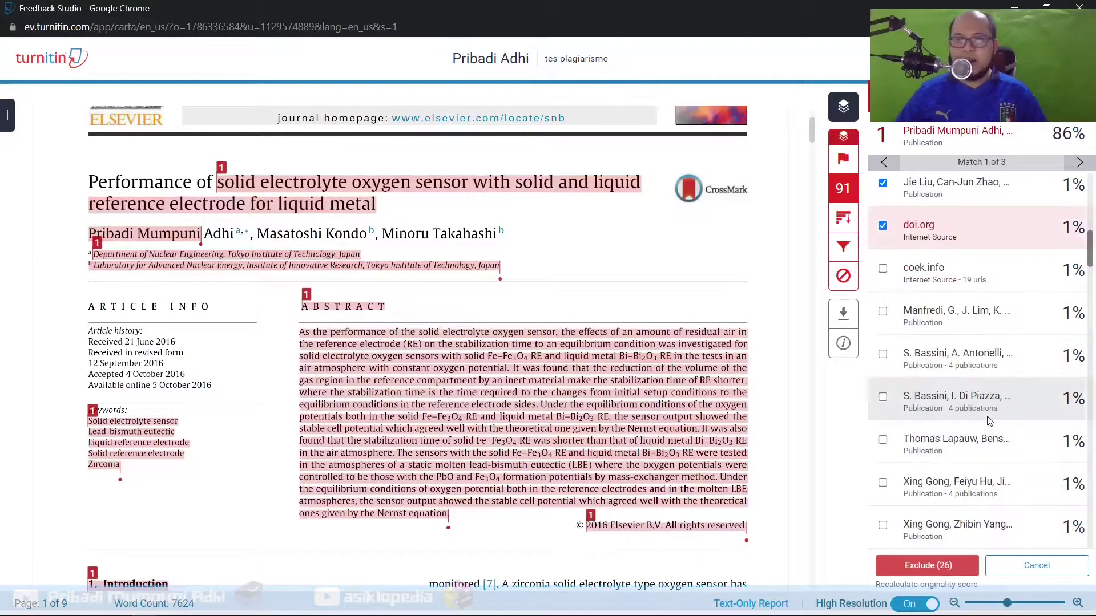